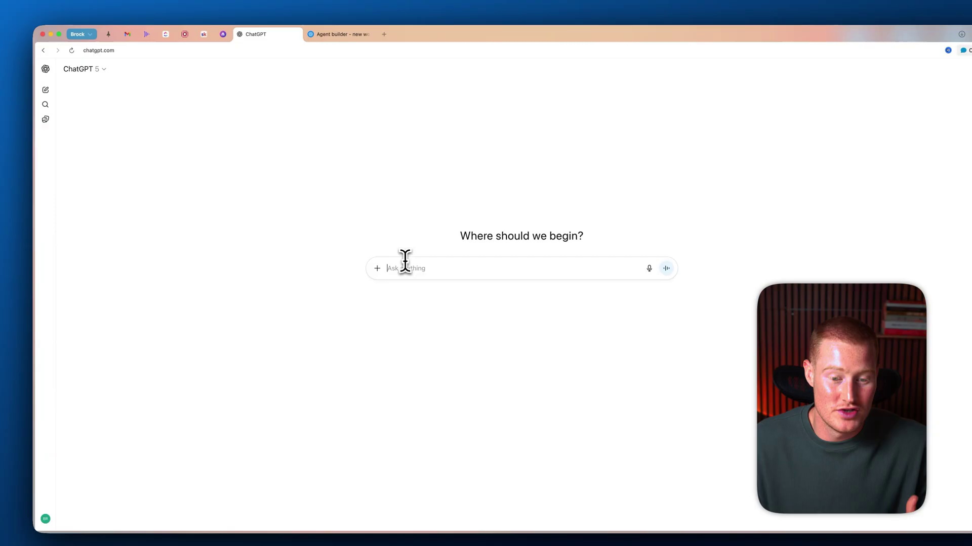
text(@)
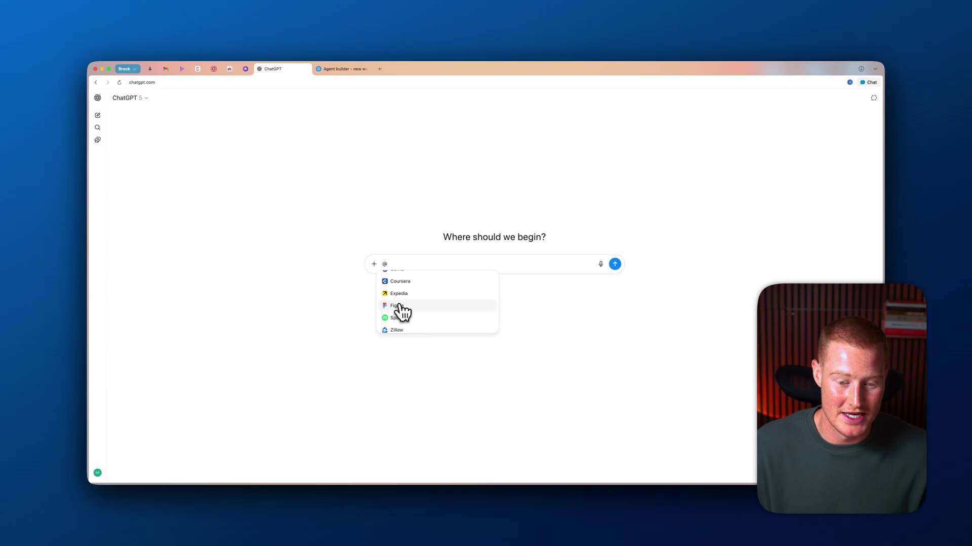
click(423, 310)
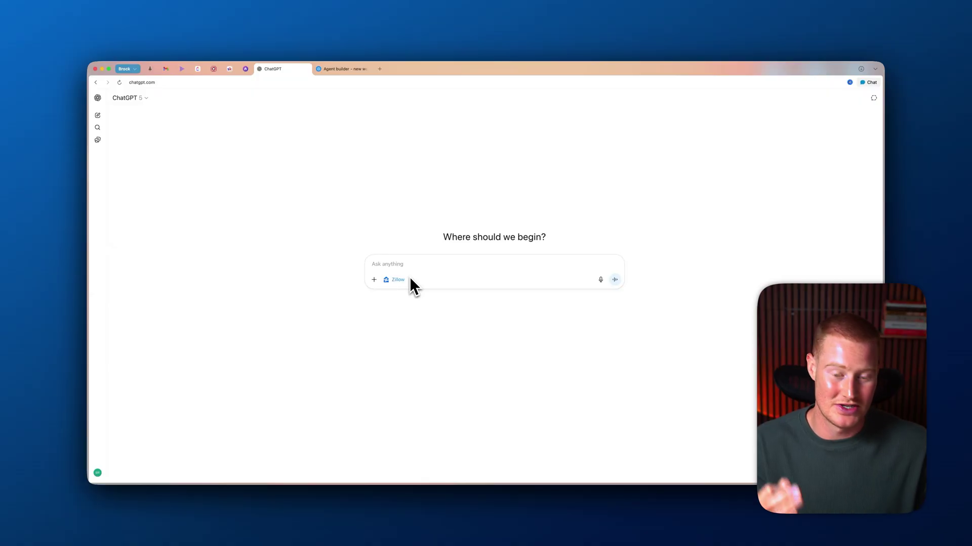
text(help me )
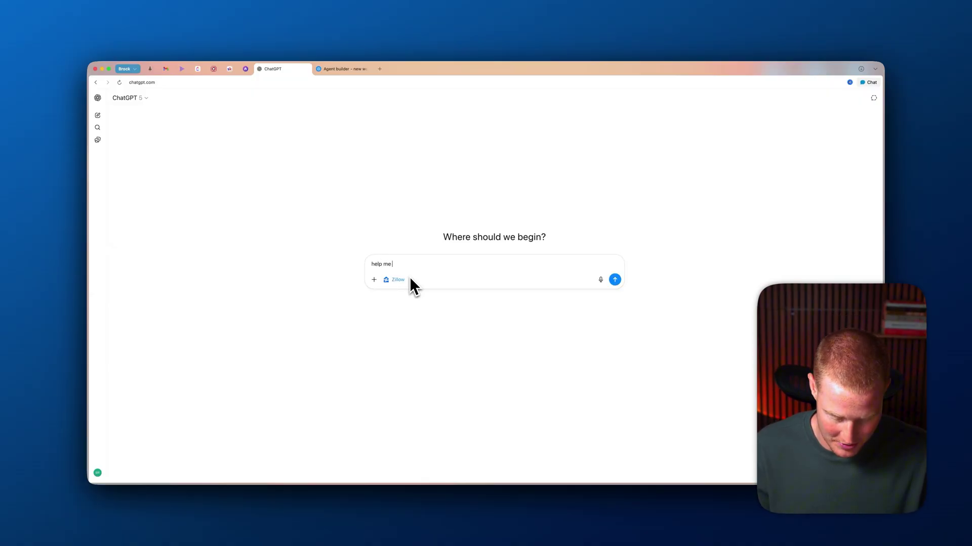
text(find a house to buy in b)
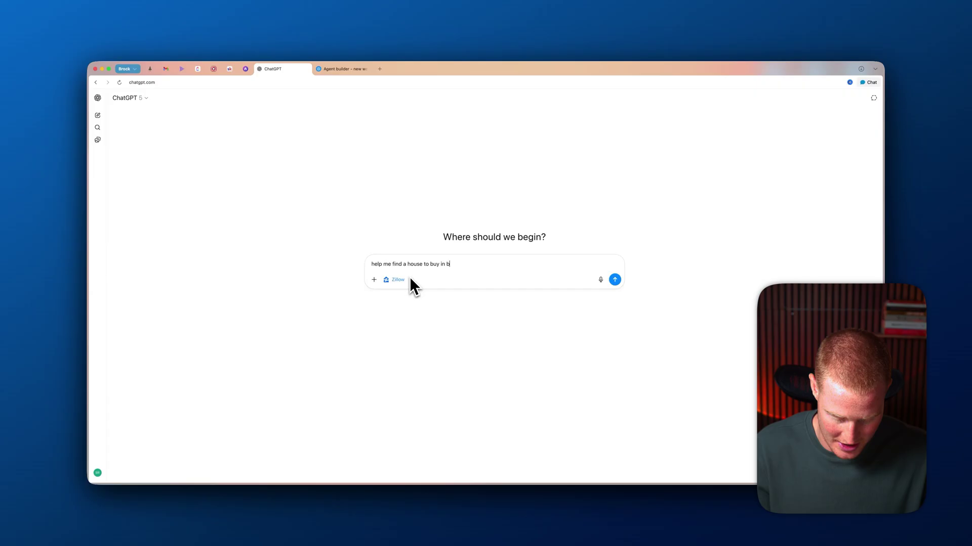
text(end oregon for under $7)
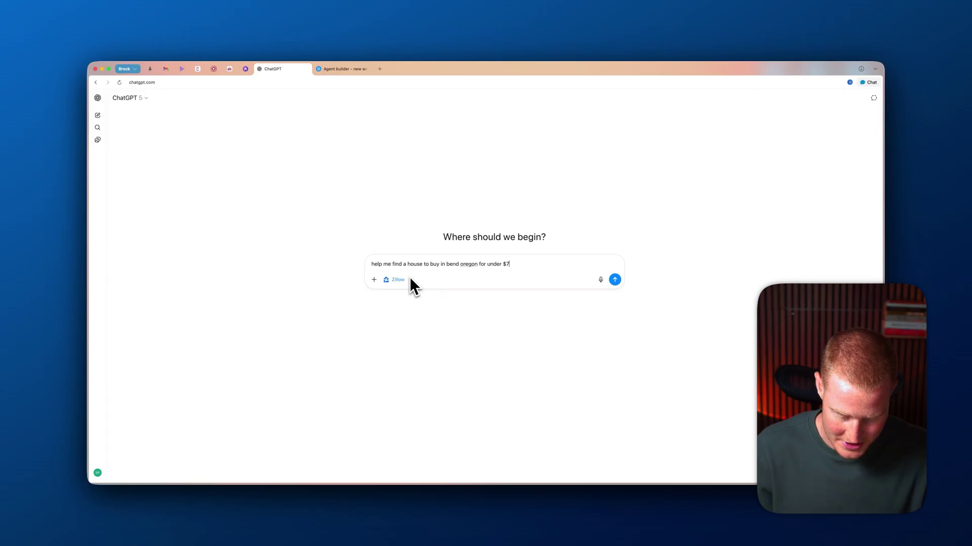
text(50k)
key(Return)
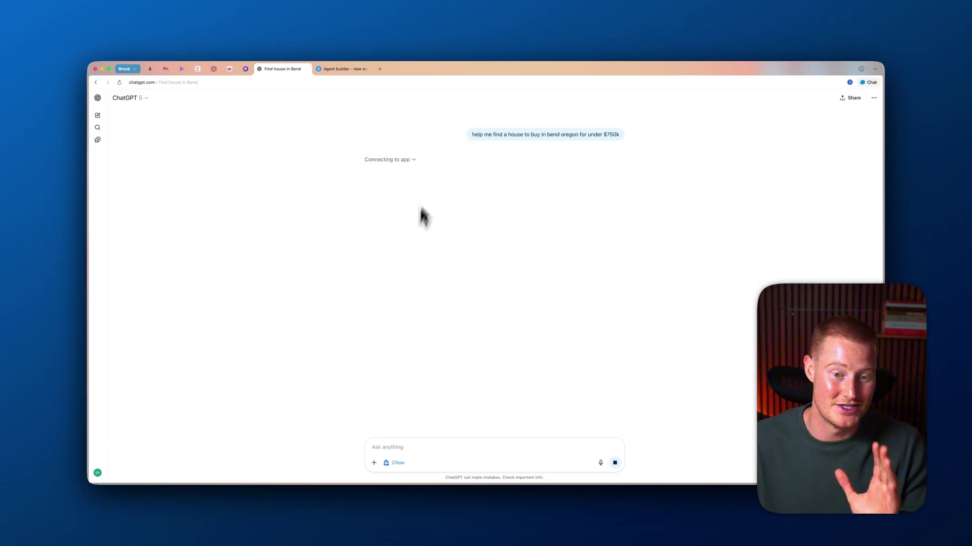
Expand the app connection details and zoom the Zillow listings map onto central Bend
click(414, 160)
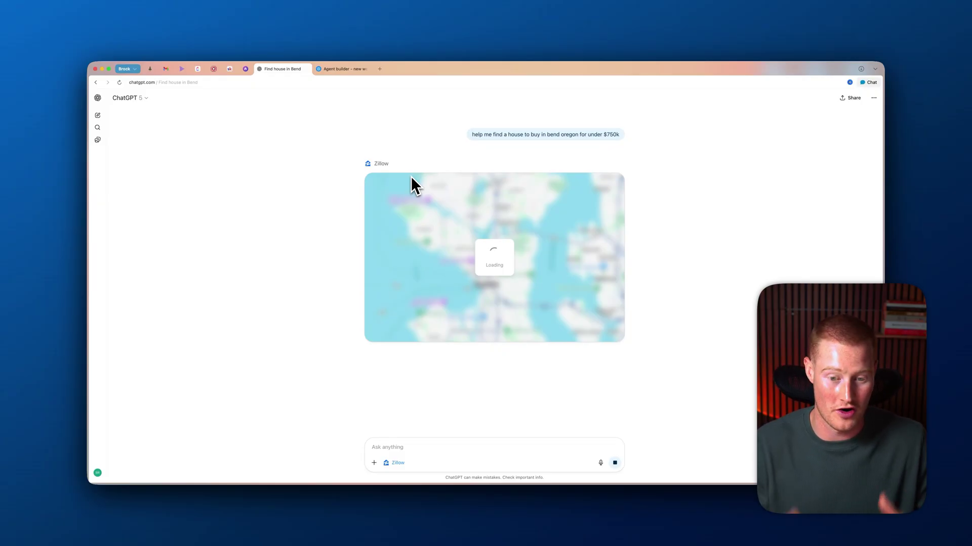
scroll(489, 253, up, 5)
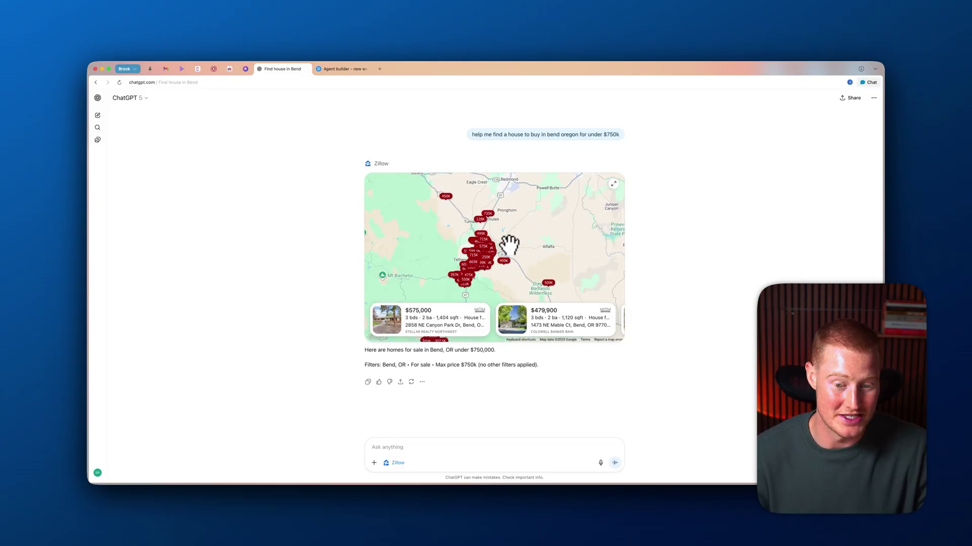
drag(509, 245, 598, 232)
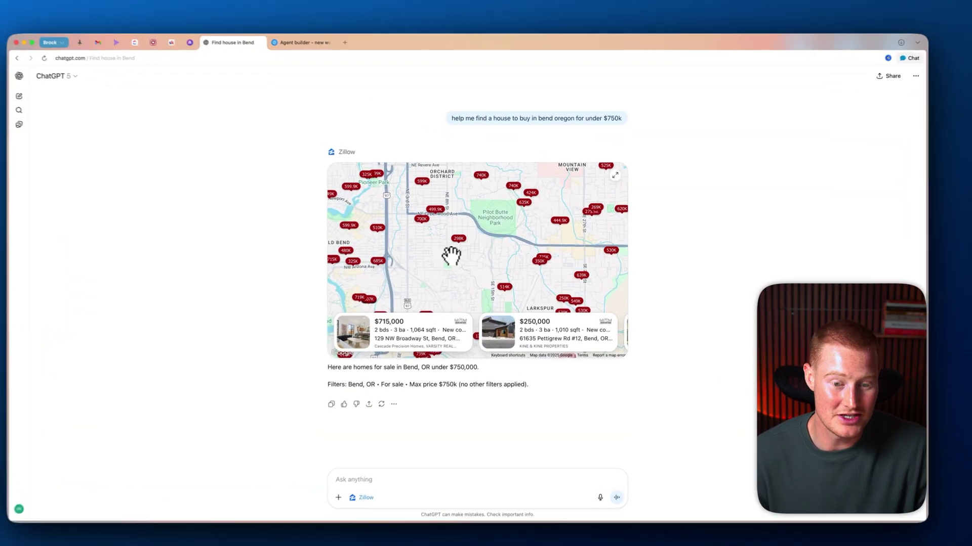
scroll(451, 256, down, 5)
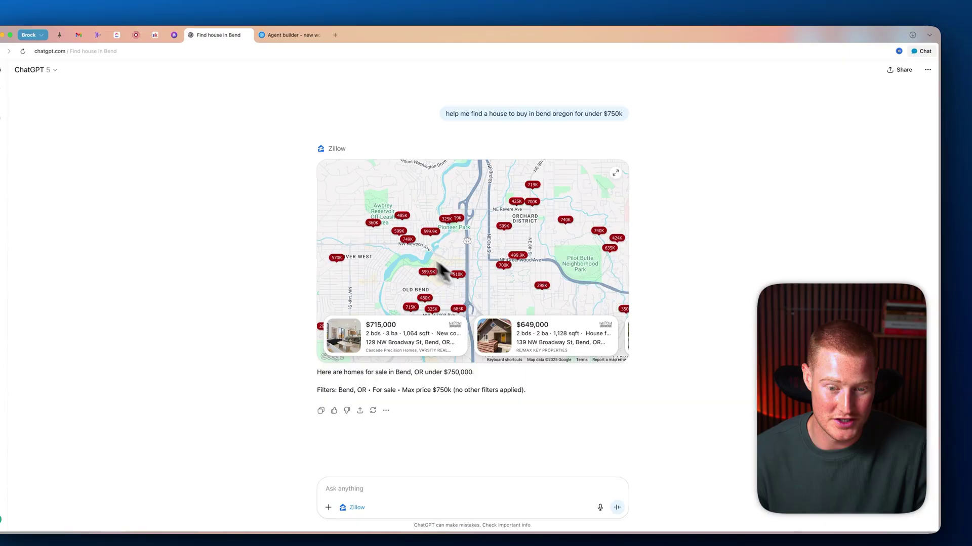
Open the full Zillow view and browse the $749,000 listing's photos and its built-in-1967 facts
click(418, 251)
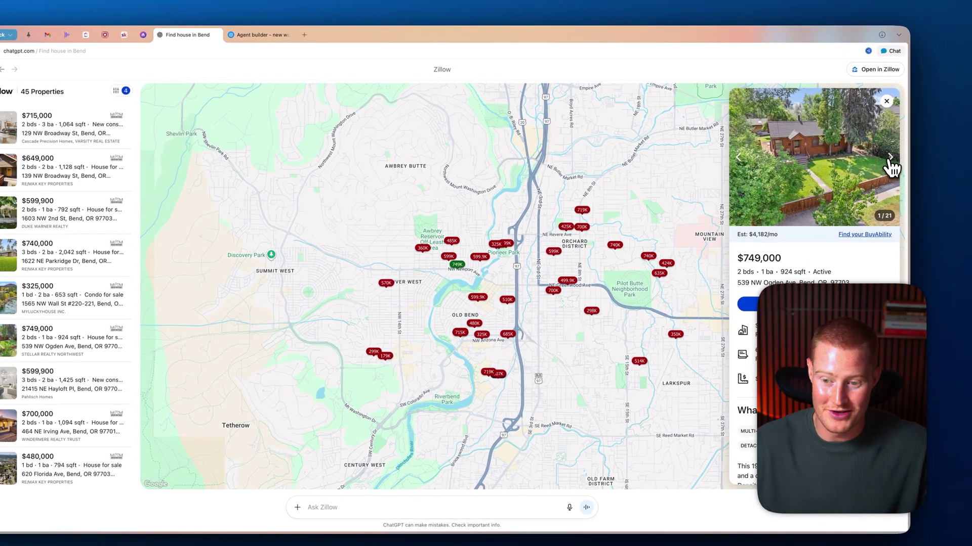
click(890, 158)
click(889, 158)
click(889, 158)
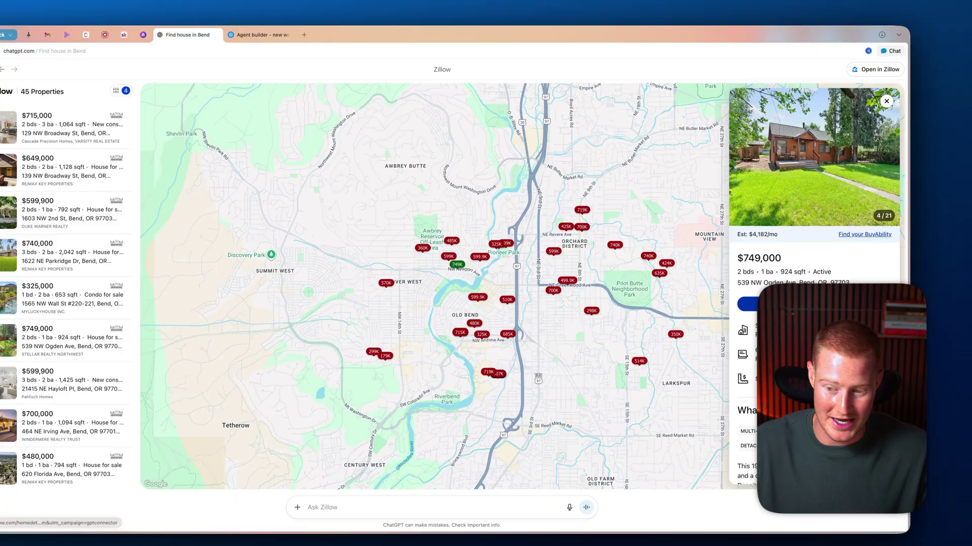
scroll(851, 274, down, 5)
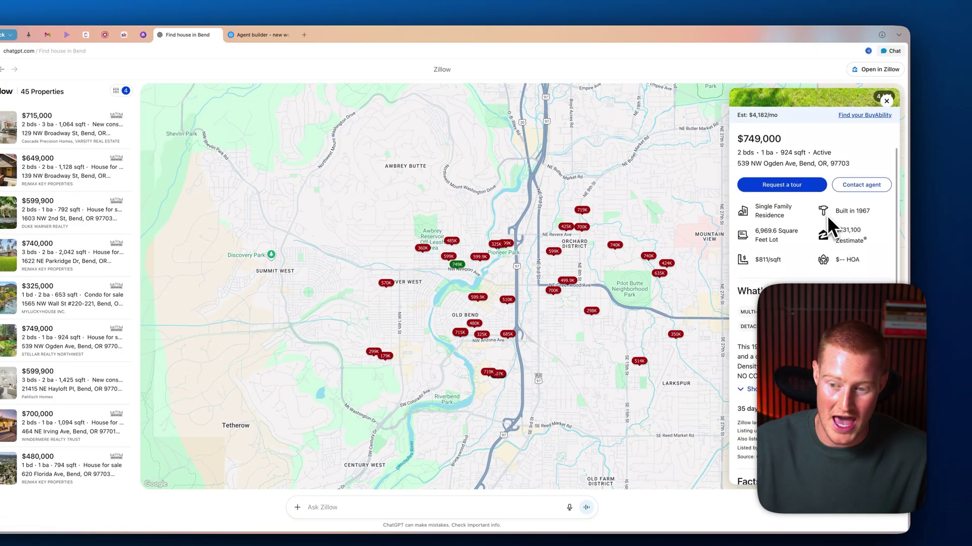
drag(827, 214, 872, 254)
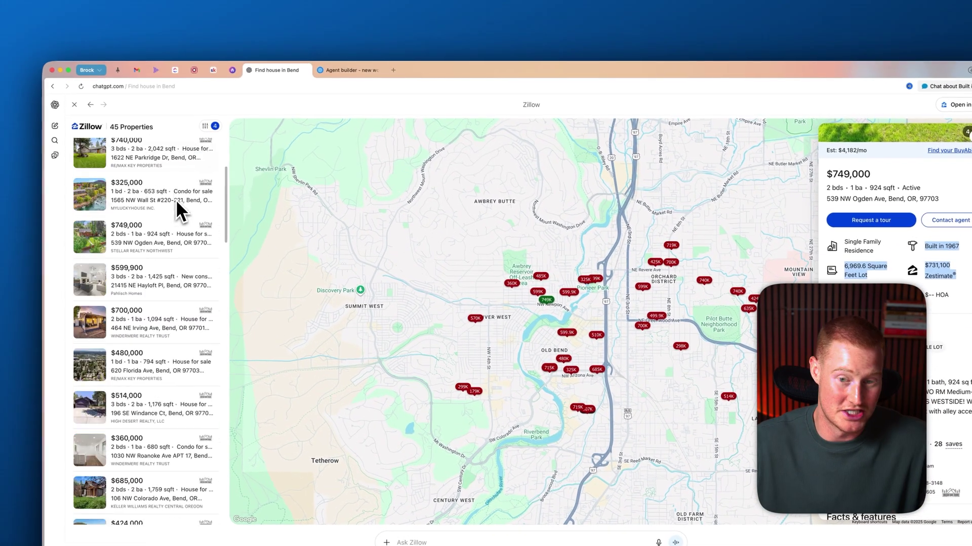
scroll(101, 202, down, 5)
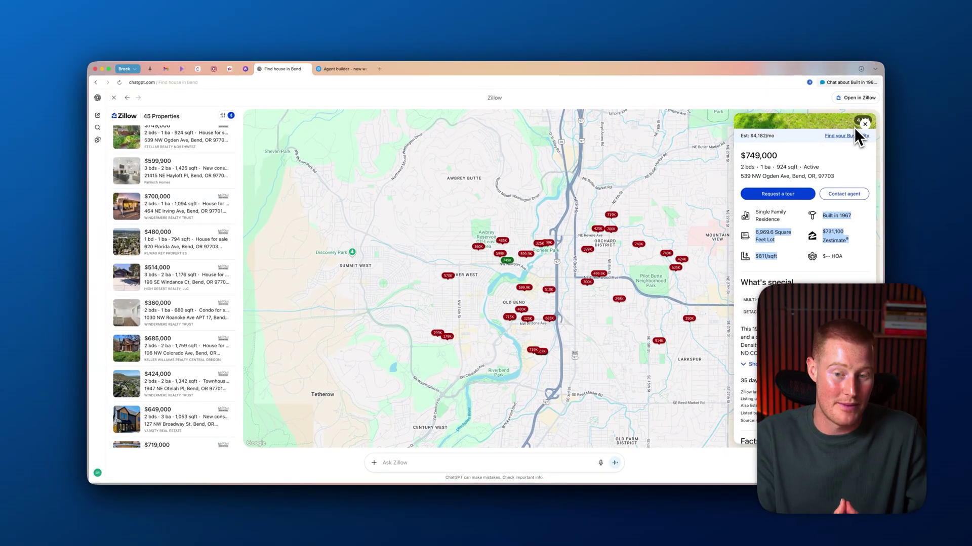
Close the $749,000 listing details and start typing a revised request, 'actually loo…'
click(864, 125)
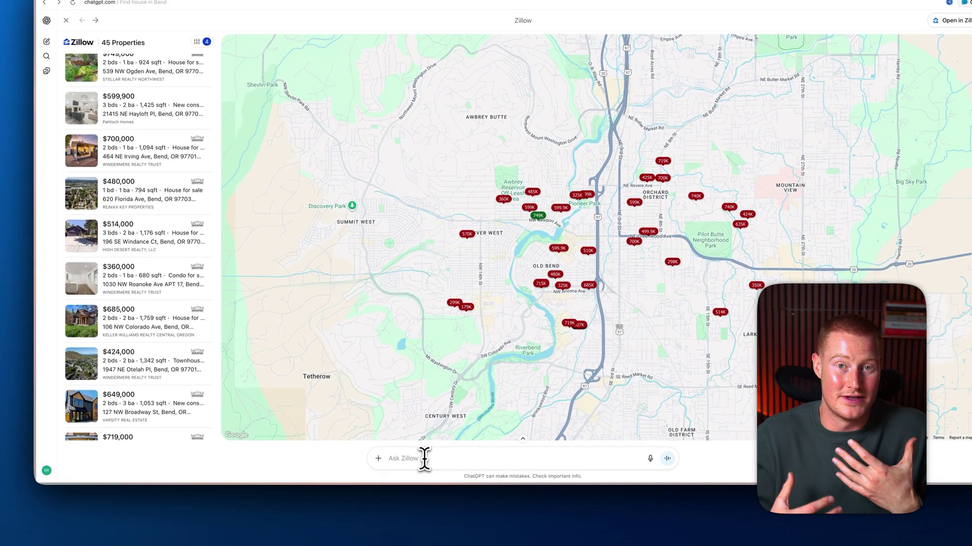
text(actually loo)
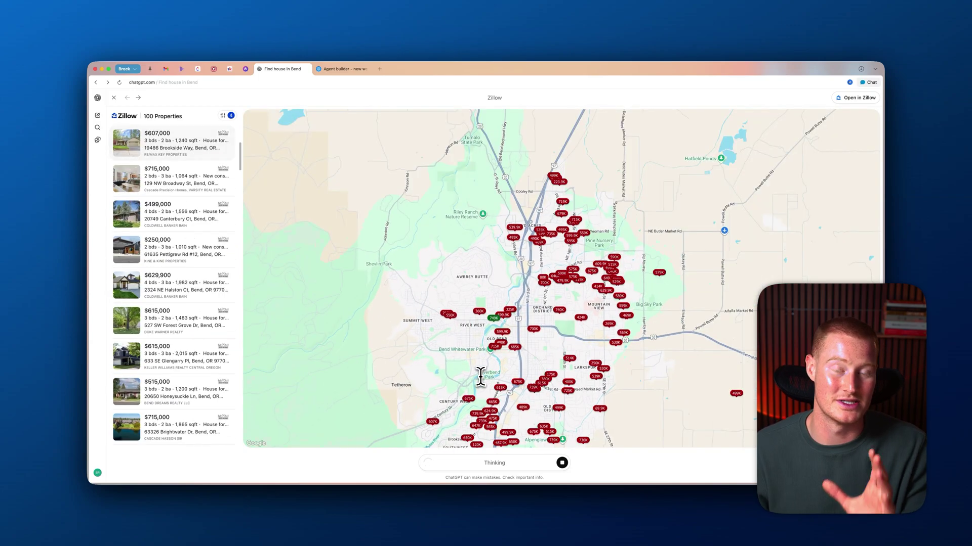
scroll(480, 377, up, 3)
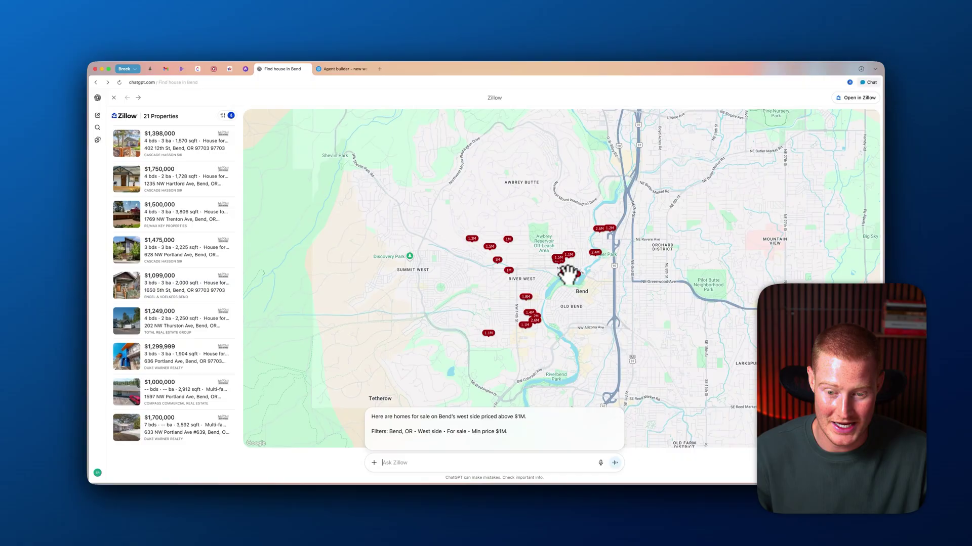
scroll(567, 273, up, 3)
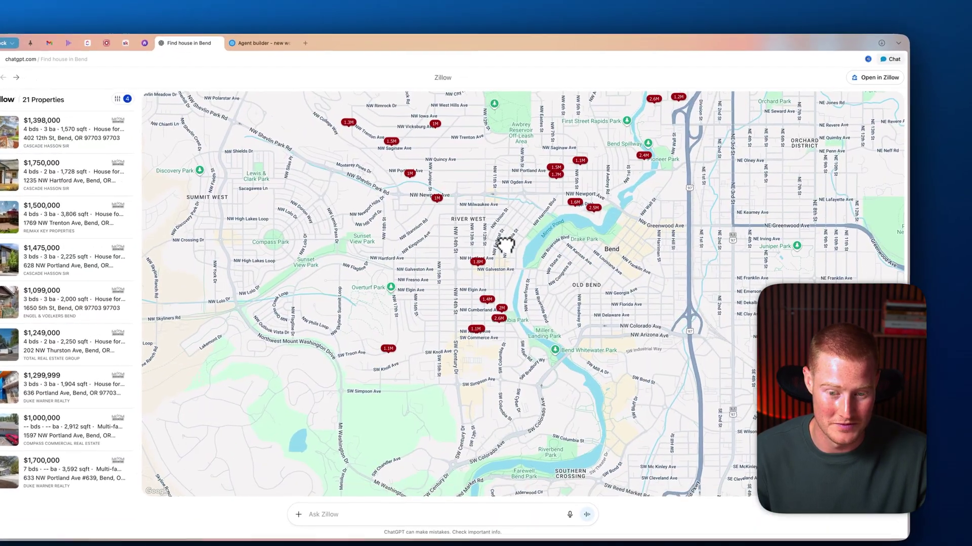
Browse the $1,750,000 listing's photos, then close its details to show the full map
click(483, 264)
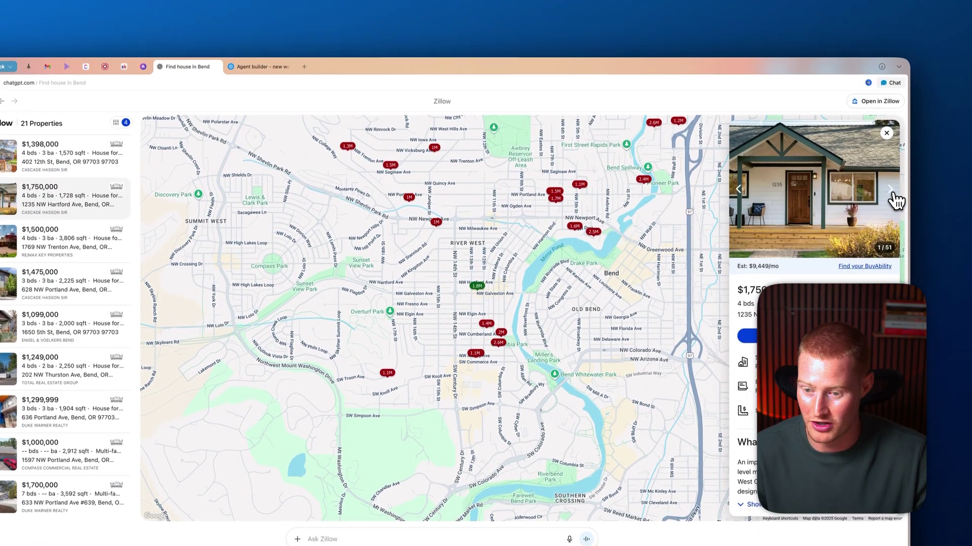
click(892, 193)
click(892, 193)
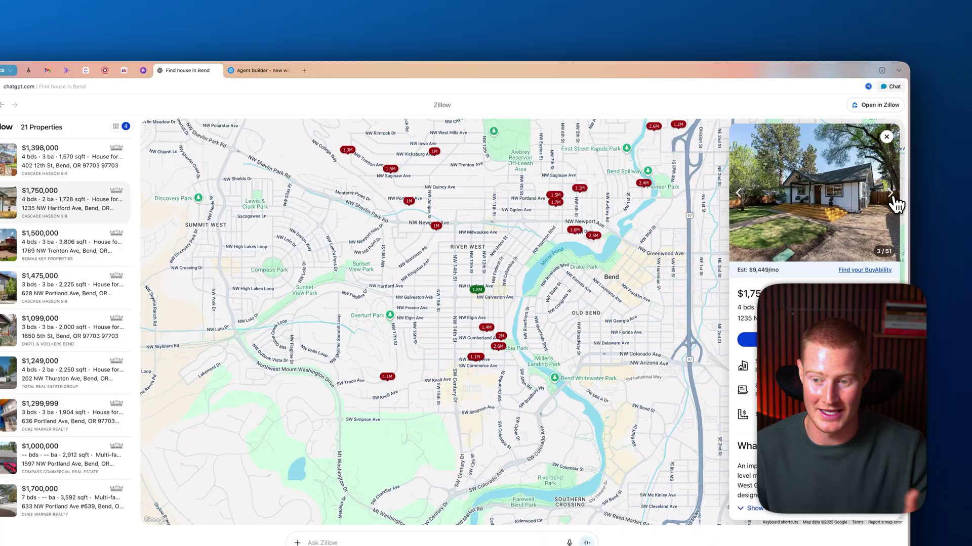
click(892, 193)
click(892, 194)
click(892, 194)
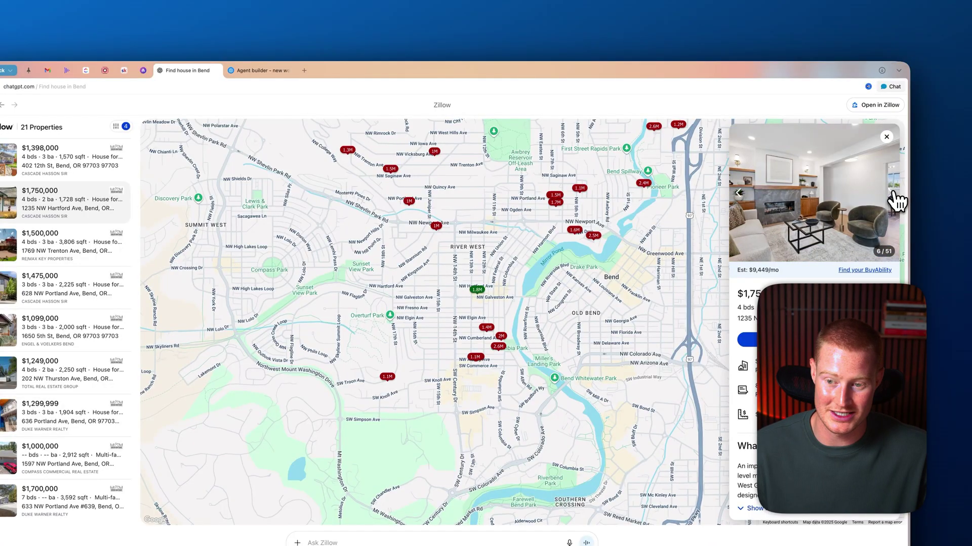
click(887, 139)
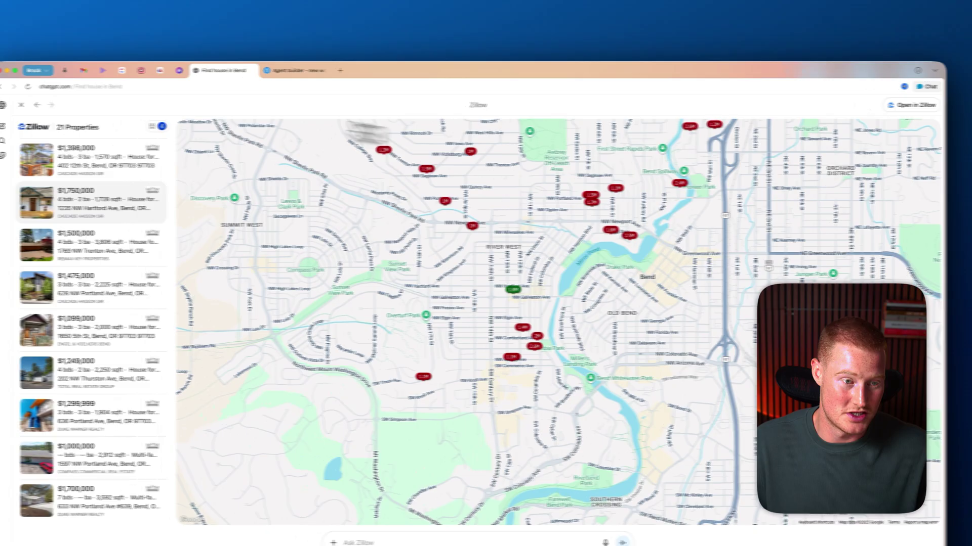
Leave the full-screen Zillow map and begin a Spotify podcast request with @ in the prompt
click(21, 105)
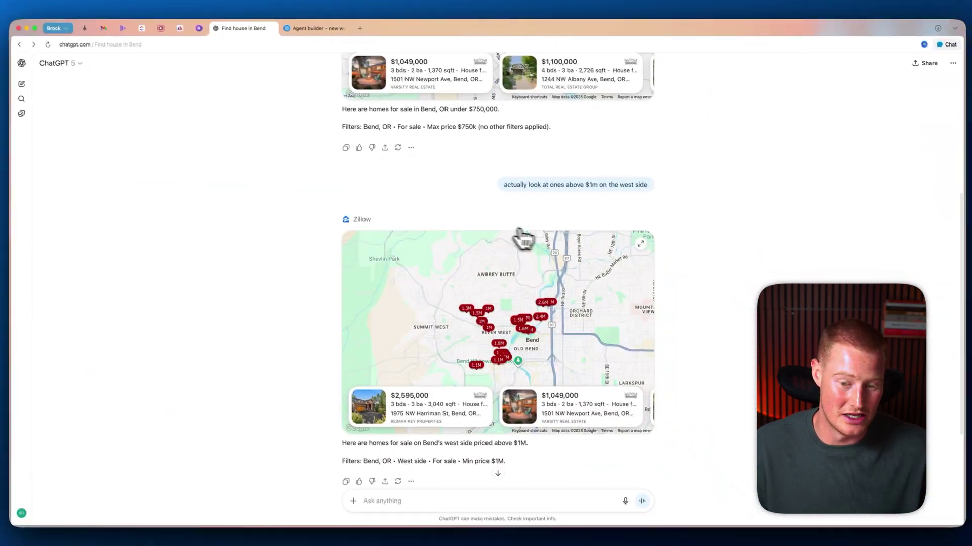
scroll(490, 232, down, 3)
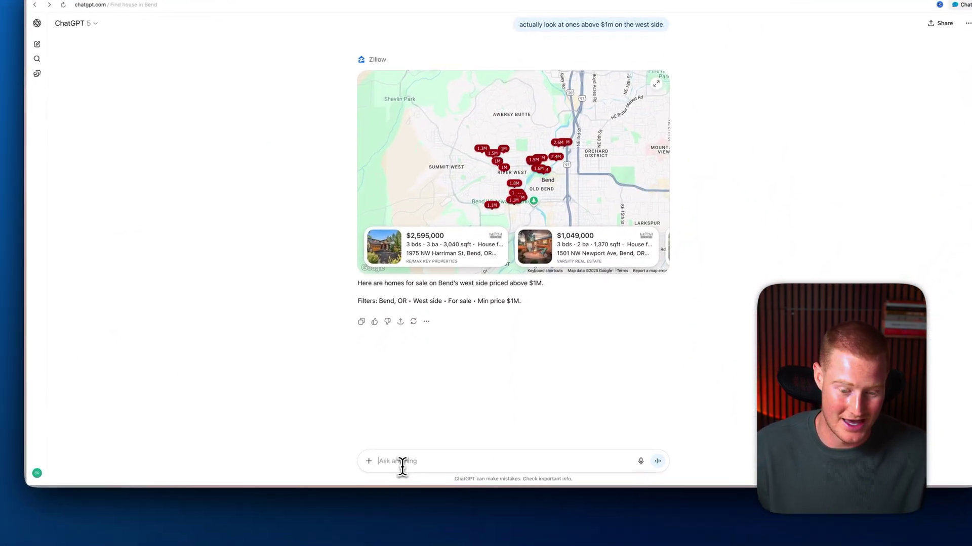
text(@)
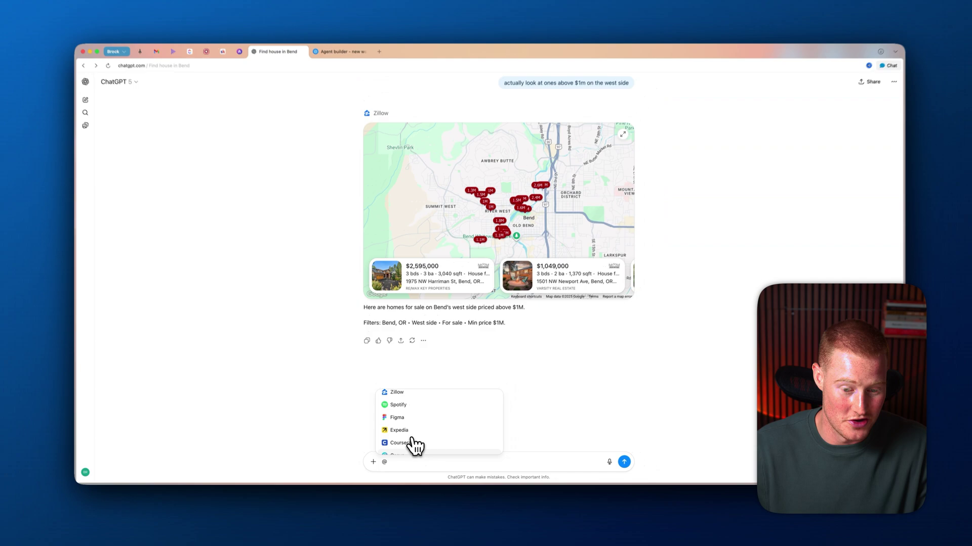
scroll(419, 430, up, 2)
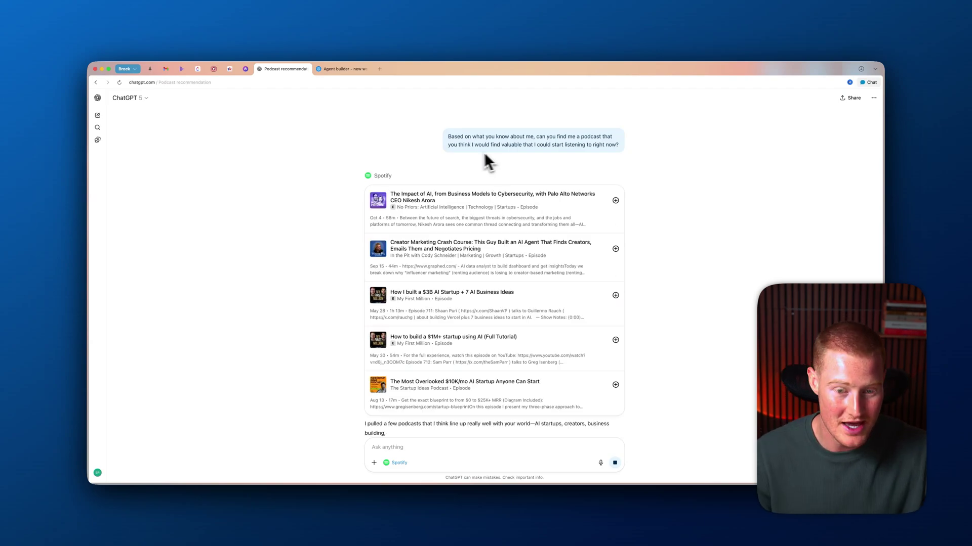
Scroll through Spotify's five recommended episodes on AI startups and business building
scroll(454, 247, down, 2)
scroll(454, 247, down, 2)
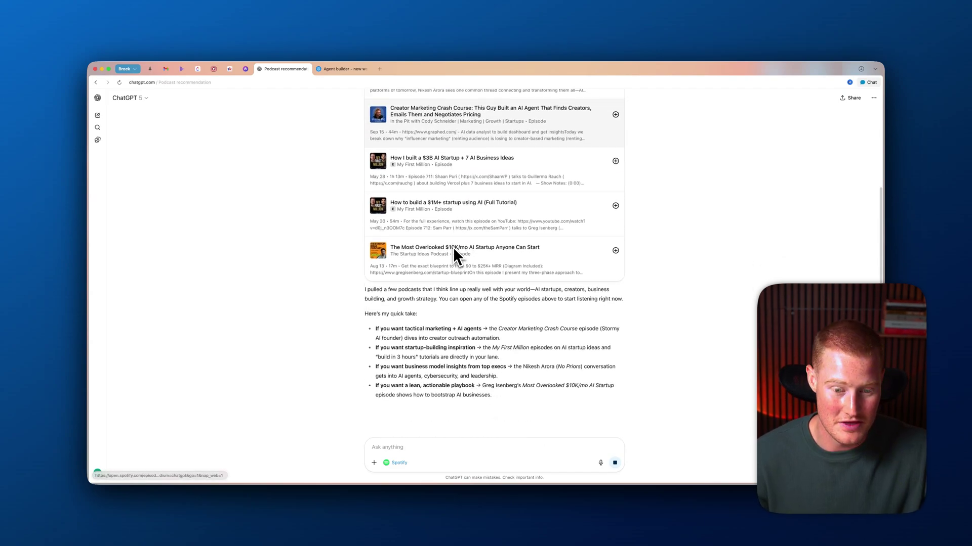
scroll(454, 247, up, 3)
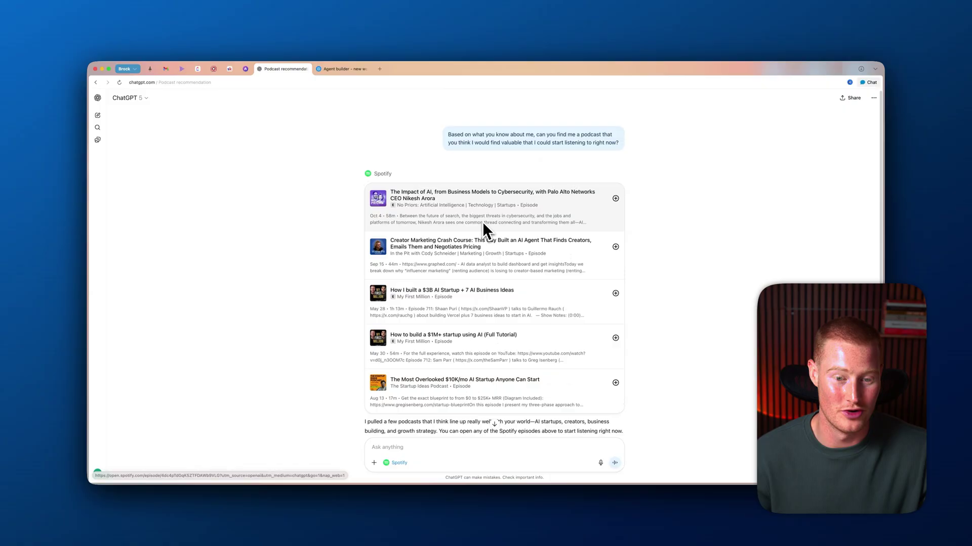
scroll(488, 188, down, 4)
scroll(474, 286, up, 3)
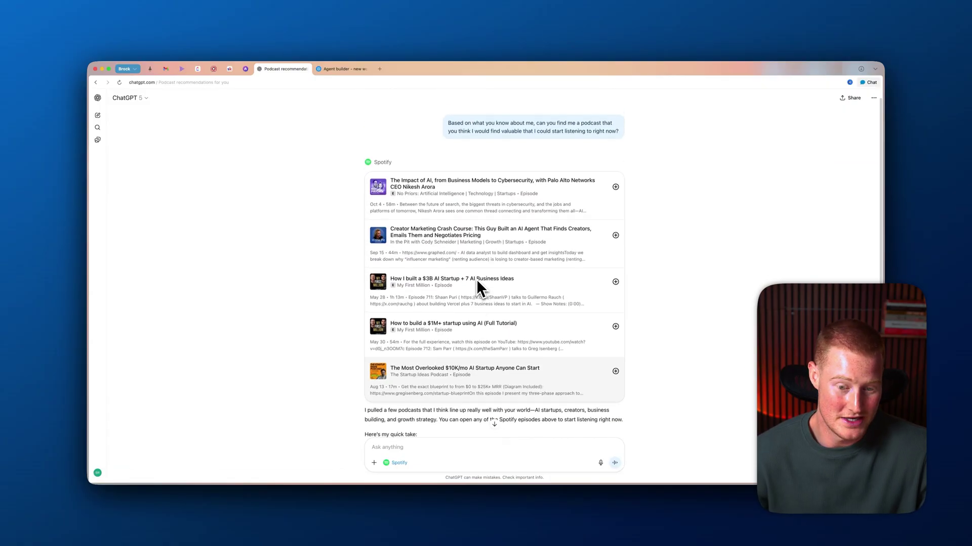
scroll(465, 212, down, 1)
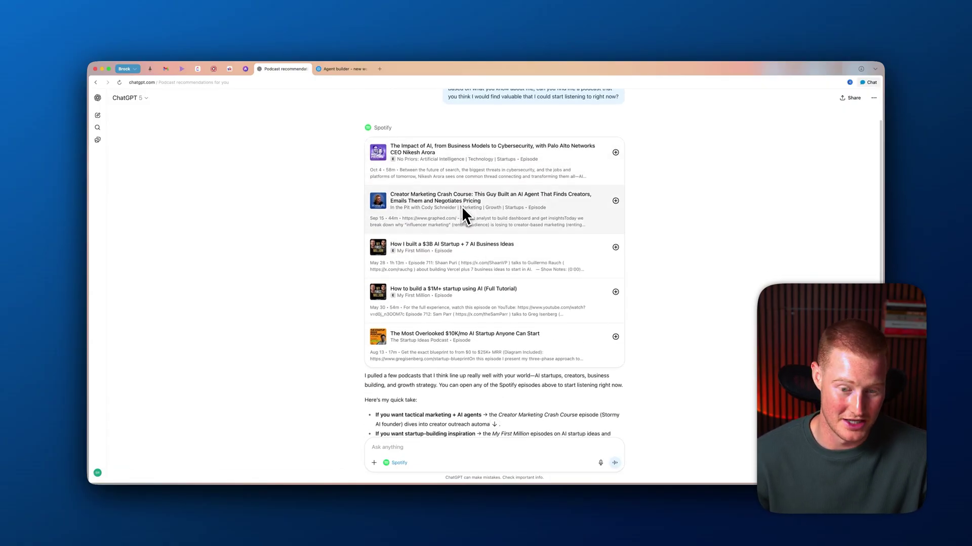
scroll(441, 259, down, 1)
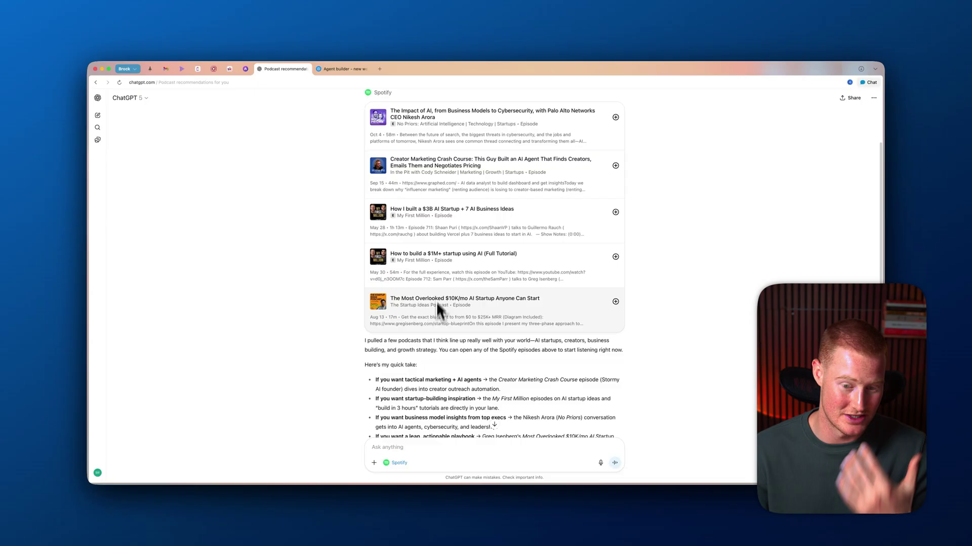
scroll(473, 314, down, 2)
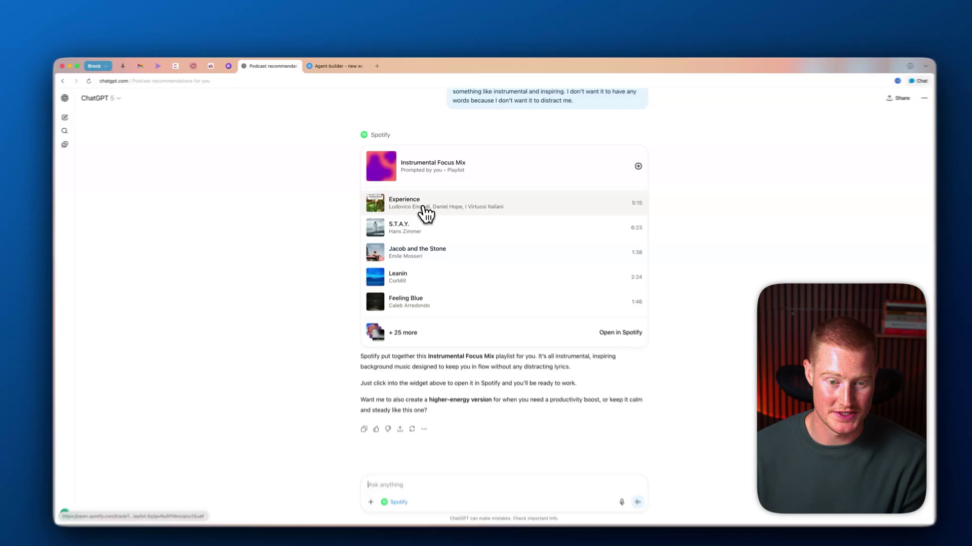
click(427, 213)
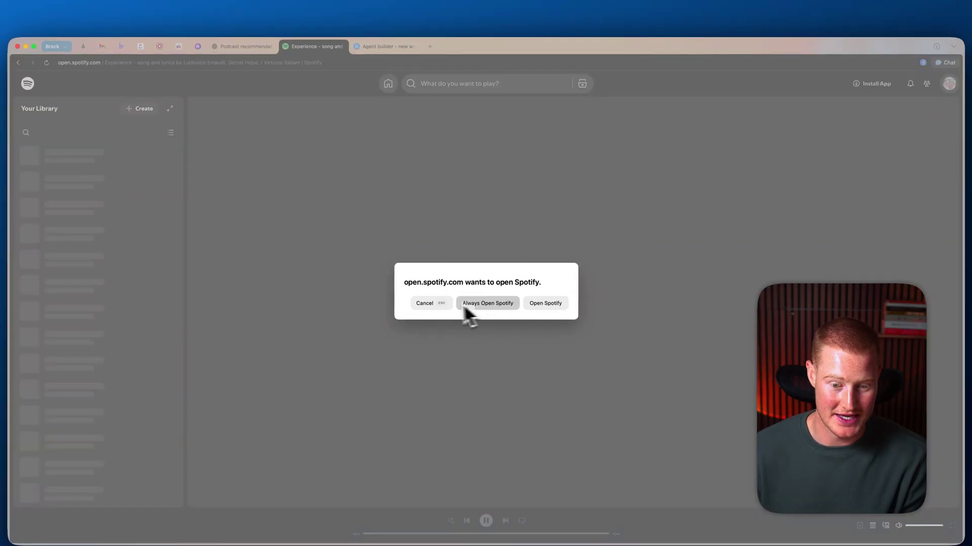
click(440, 320)
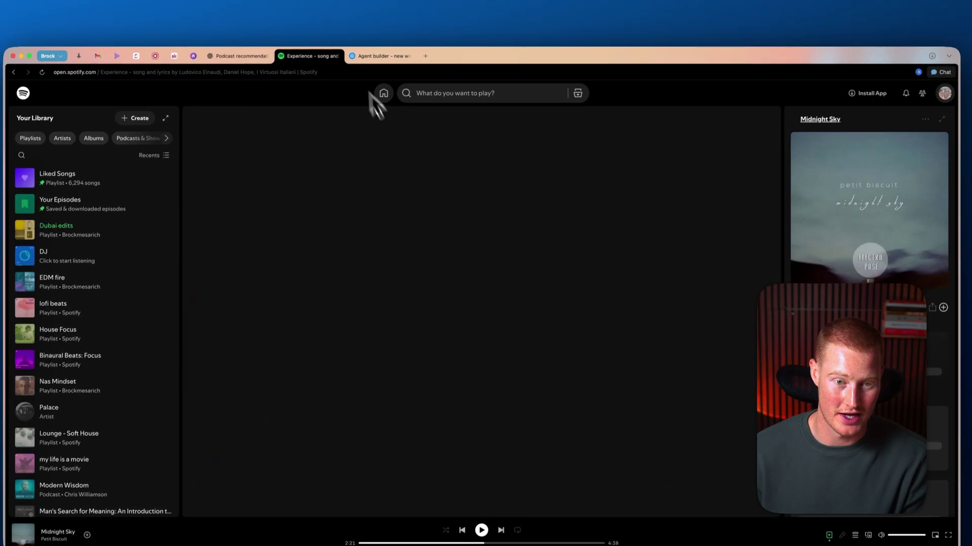
click(336, 55)
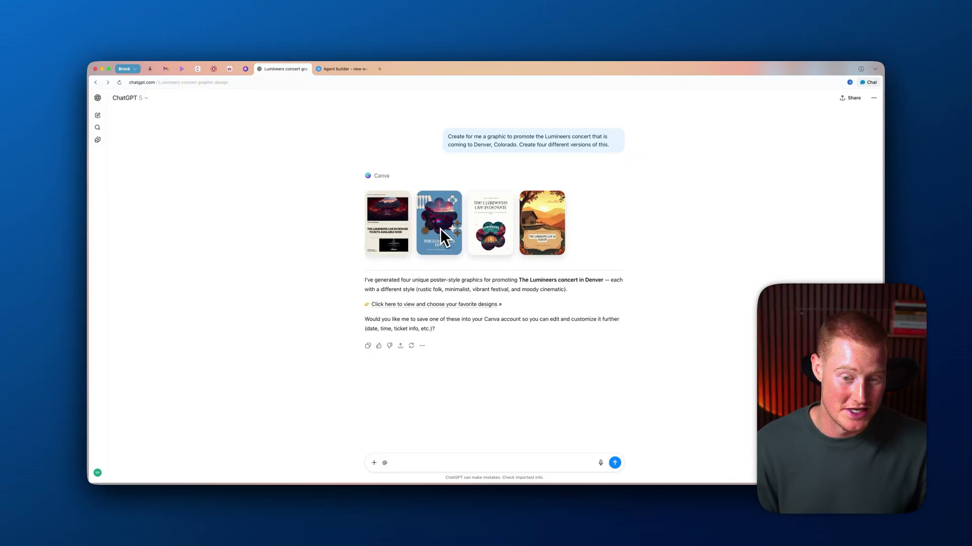
Scroll through the four Canva Lumineers Denver poster designs
scroll(439, 225, up, 5)
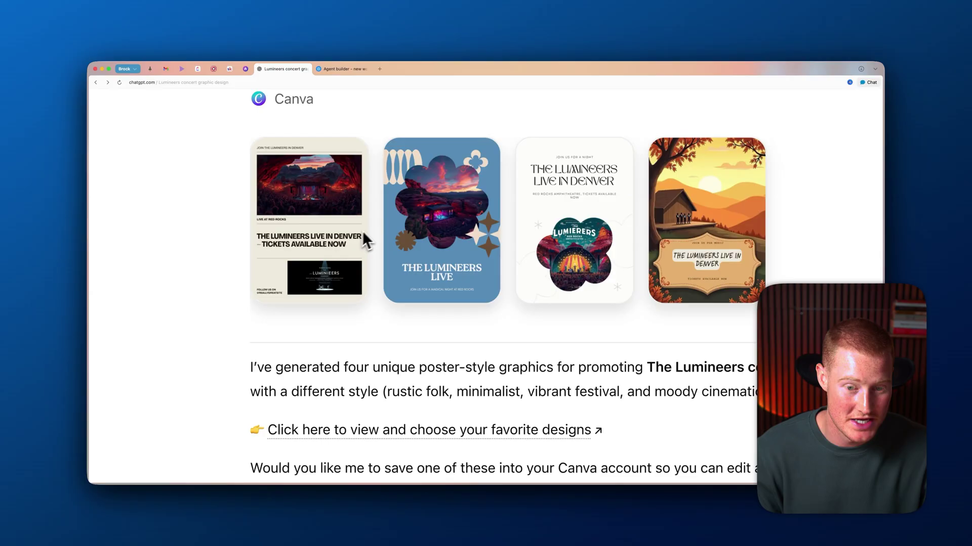
scroll(362, 231, down, 5)
Preview the blue poster, then open the first Red Rocks tickets poster in Canva
click(436, 234)
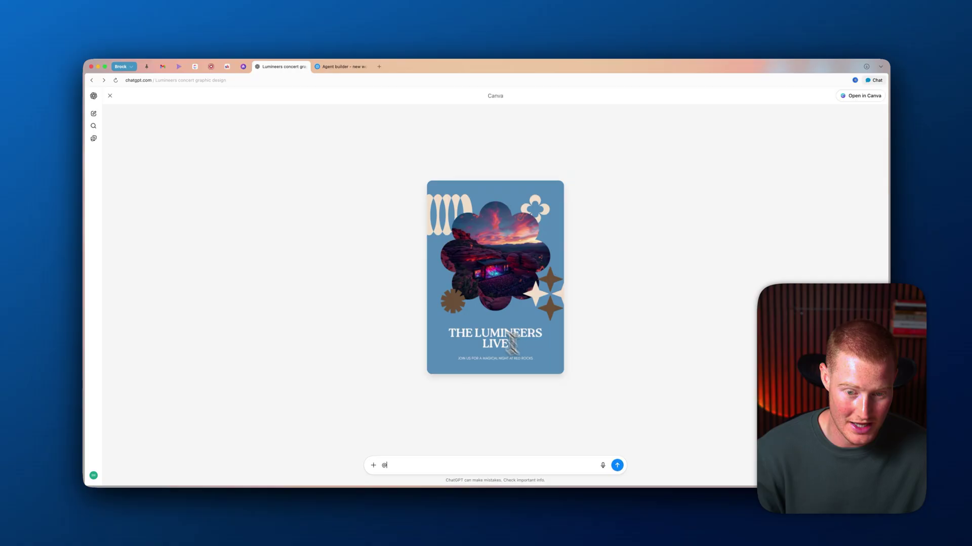
click(113, 97)
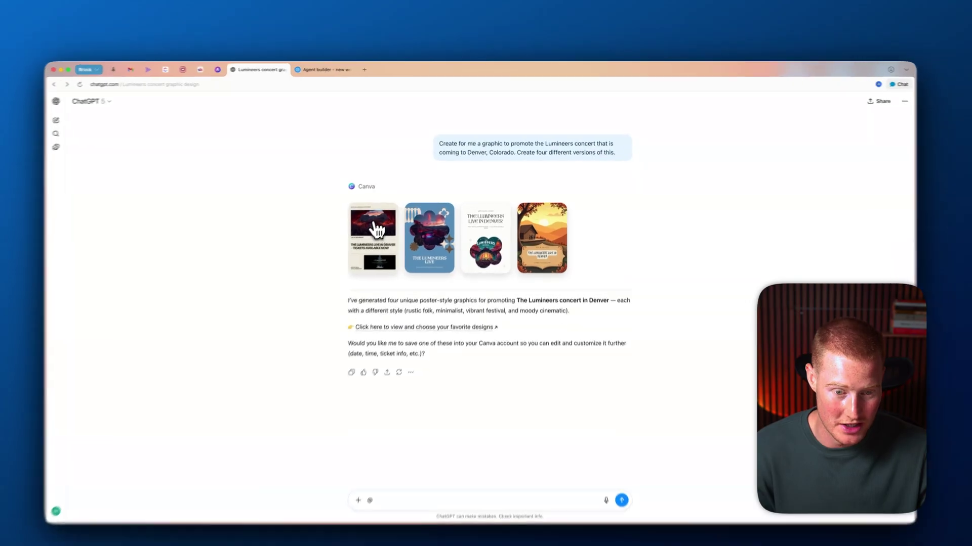
click(376, 230)
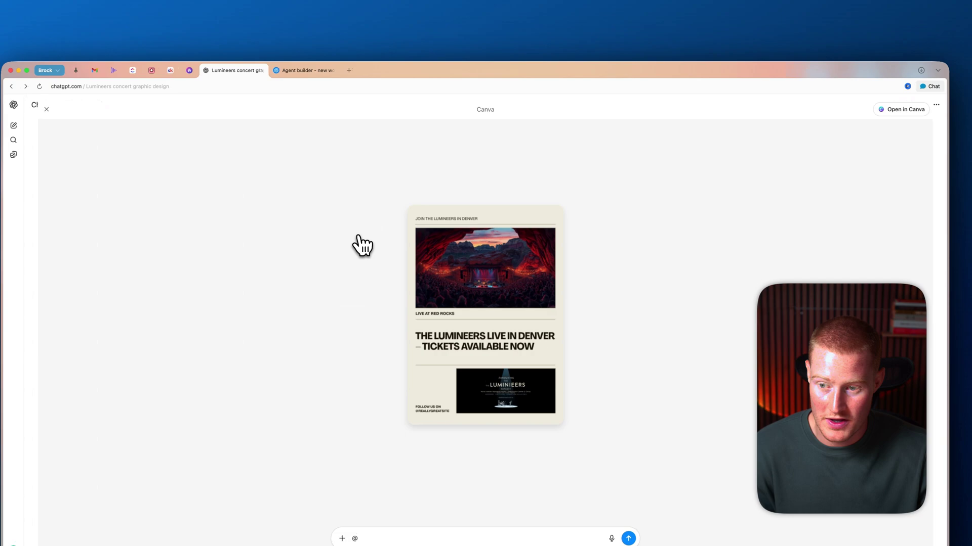
click(866, 106)
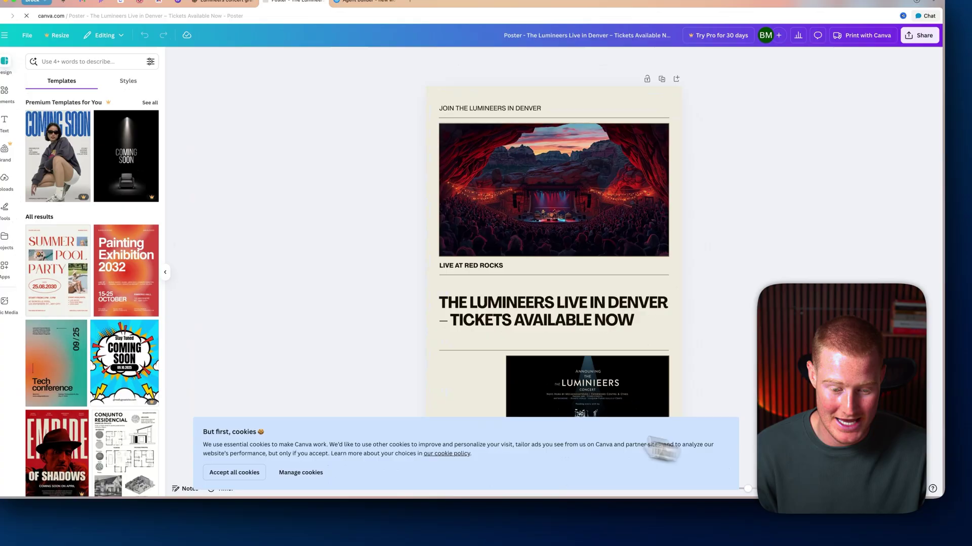
Dismiss the Canva cookie notice and select the JOIN THE LUMINEERS IN DENVER heading
click(280, 473)
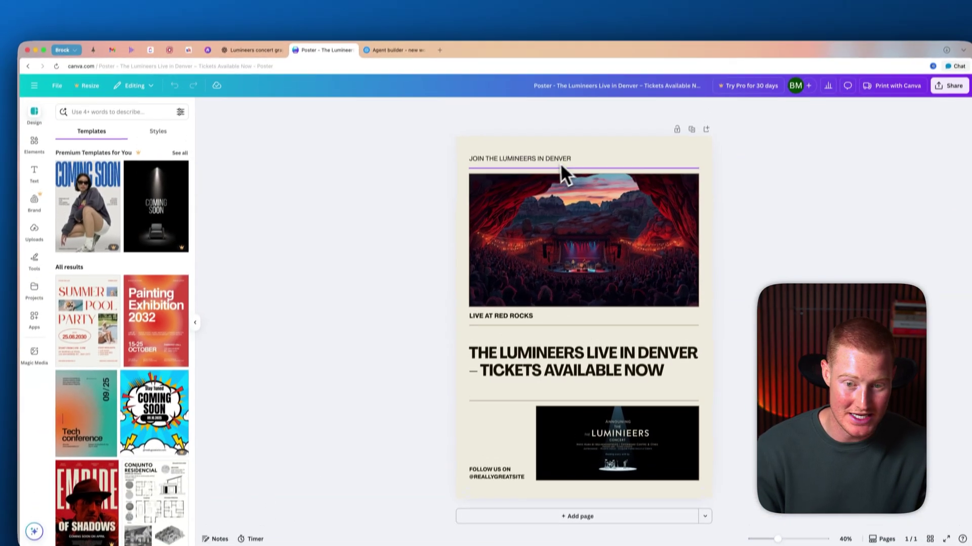
click(556, 107)
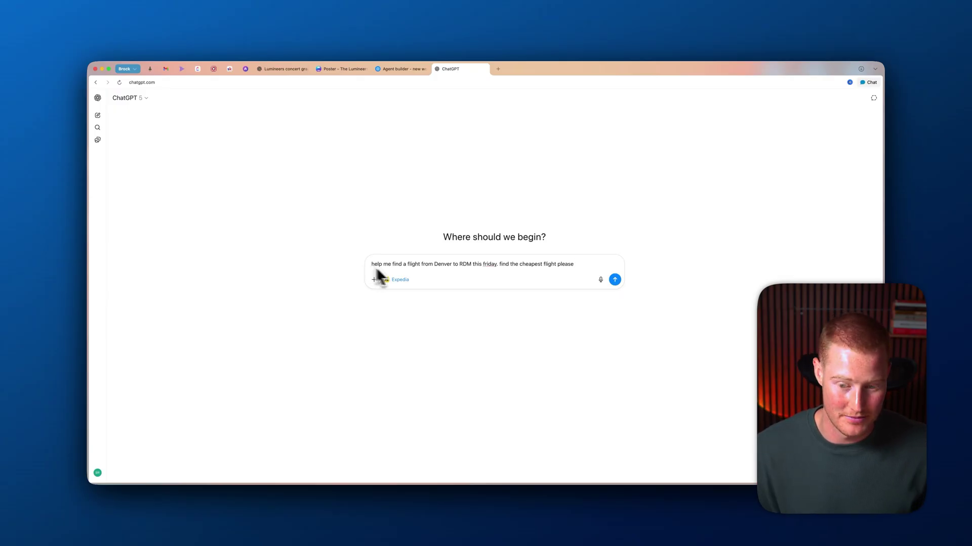
Send the Denver-to-RDM flight request and scroll Expedia's flight options starting at $239
click(614, 279)
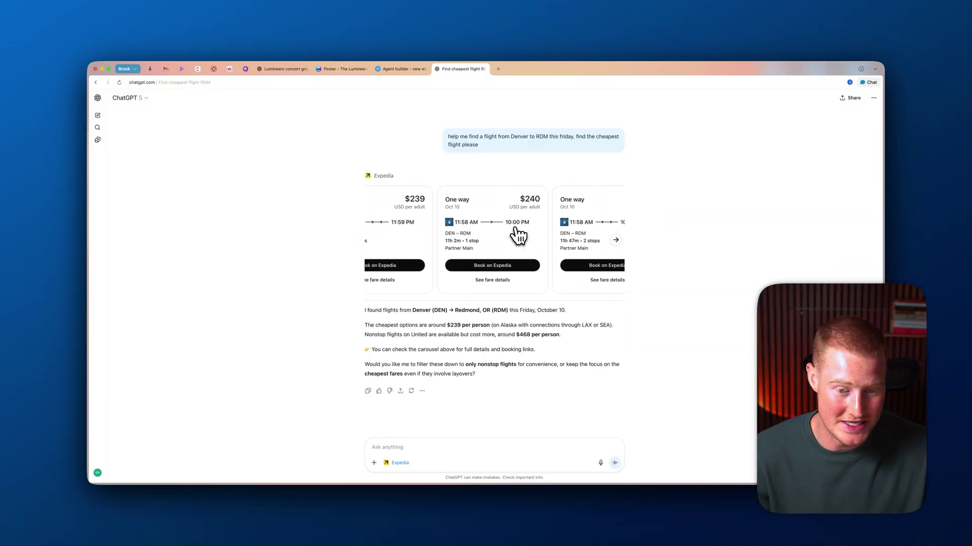
scroll(517, 233, right, 5)
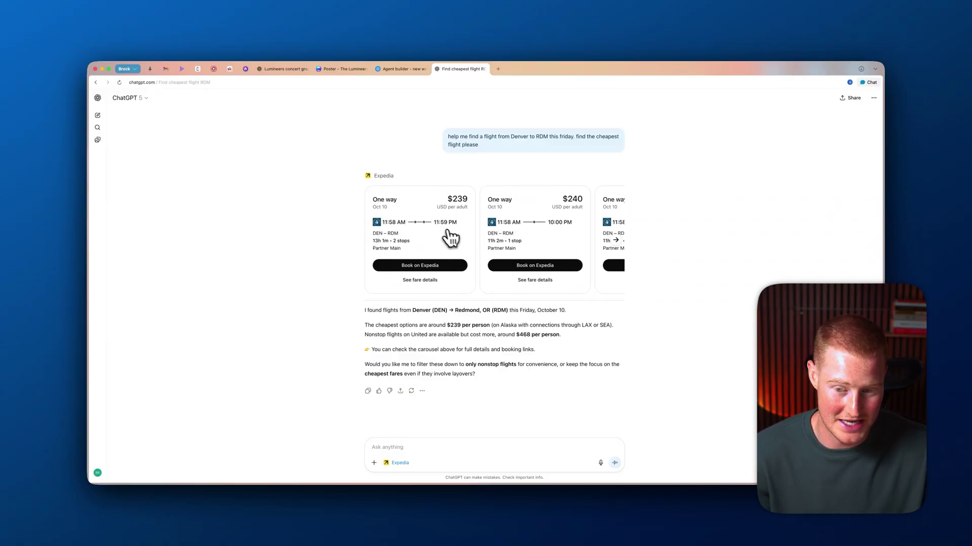
Choose Book on Expedia for the $239 one-way Denver-to-Redmond fare to view its flight details
click(428, 267)
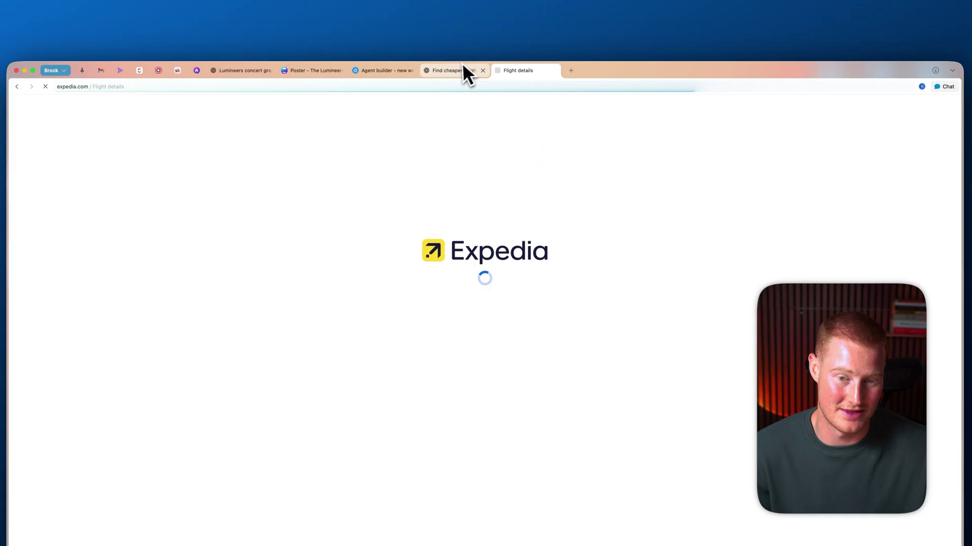